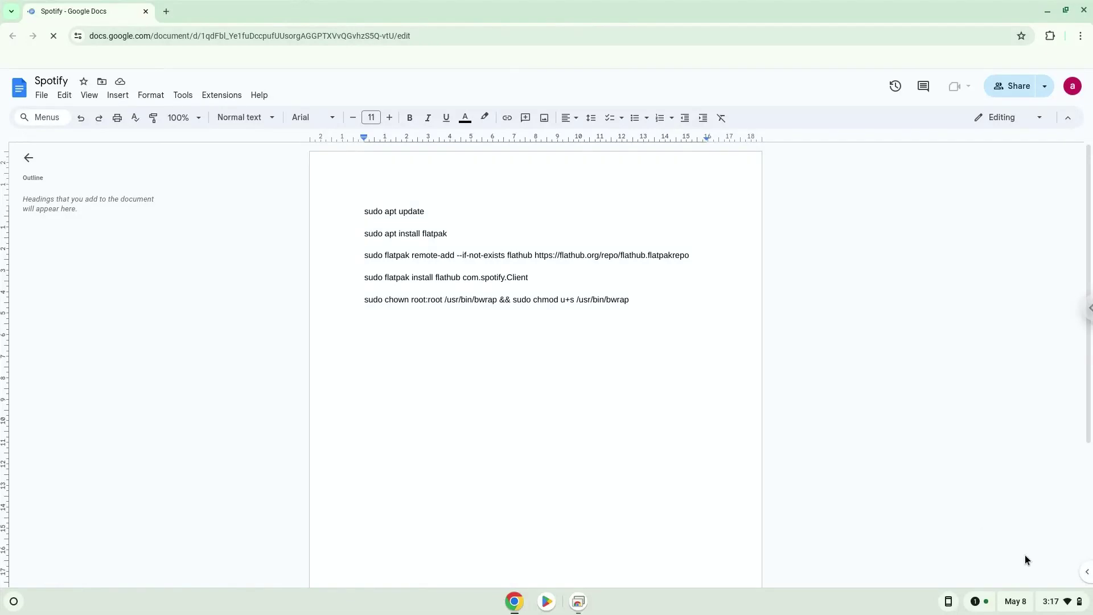
From Settings' About ChromeOS page, start setting up the Linux development environment (450 MB download).
{"action": "left_click", "coordinate": [1050, 597]}
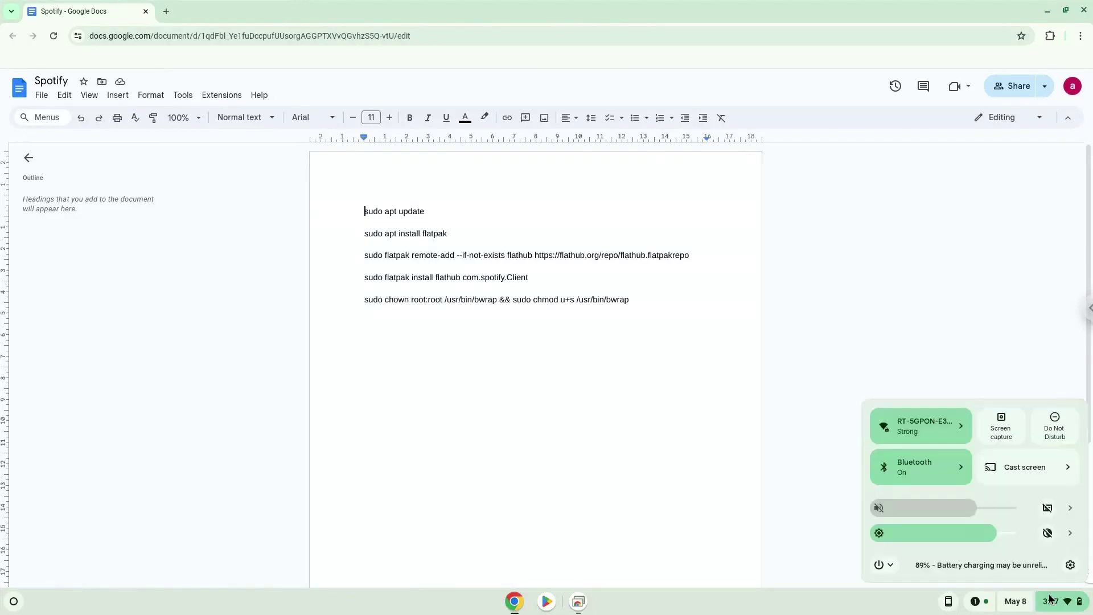
{"action": "left_click", "coordinate": [1068, 565]}
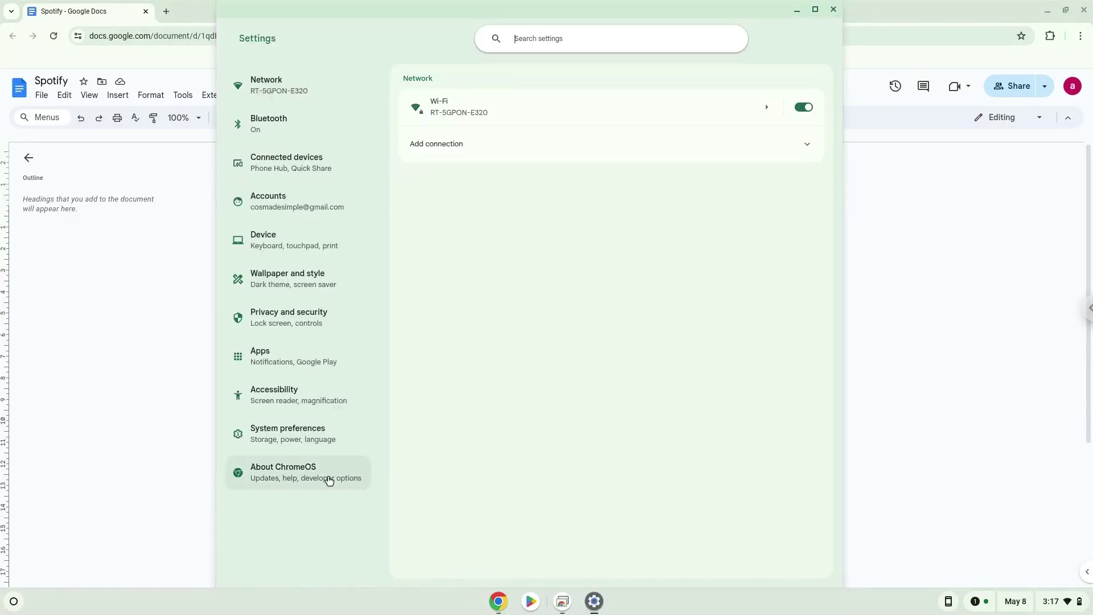
{"action": "left_click", "coordinate": [329, 480]}
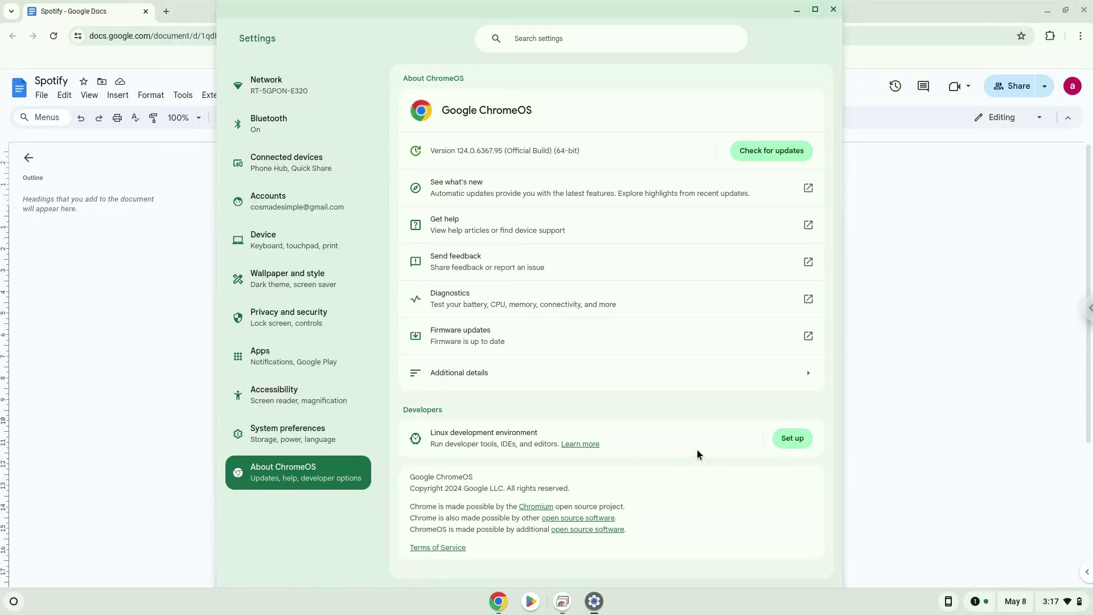
{"action": "left_click", "coordinate": [785, 443]}
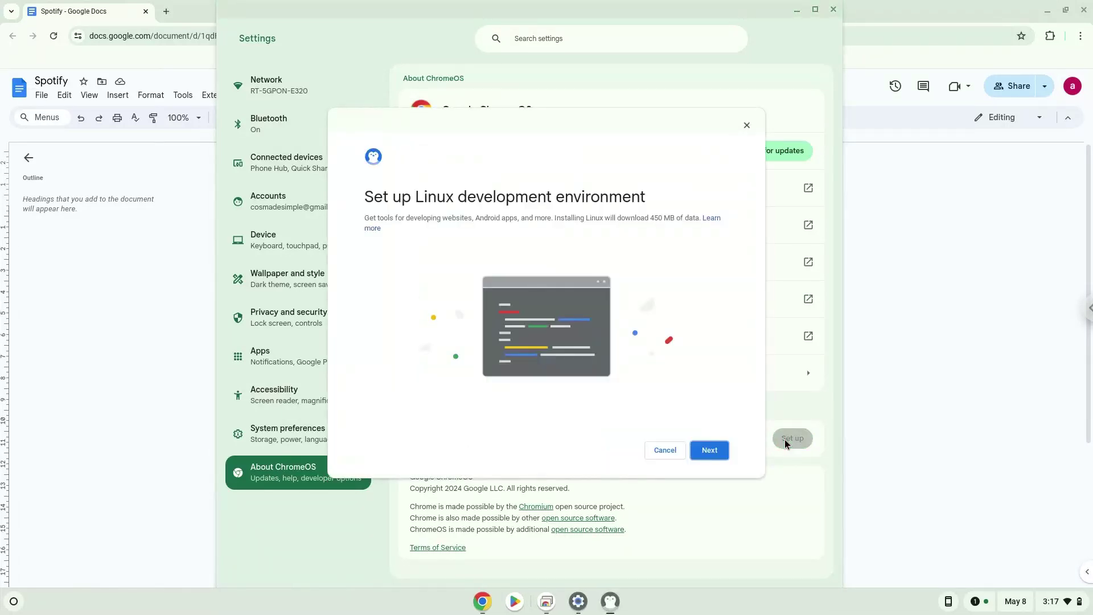
Install Linux with the Recommended 10.0 GB disk size until a terminal opens.
{"action": "left_click", "coordinate": [709, 449]}
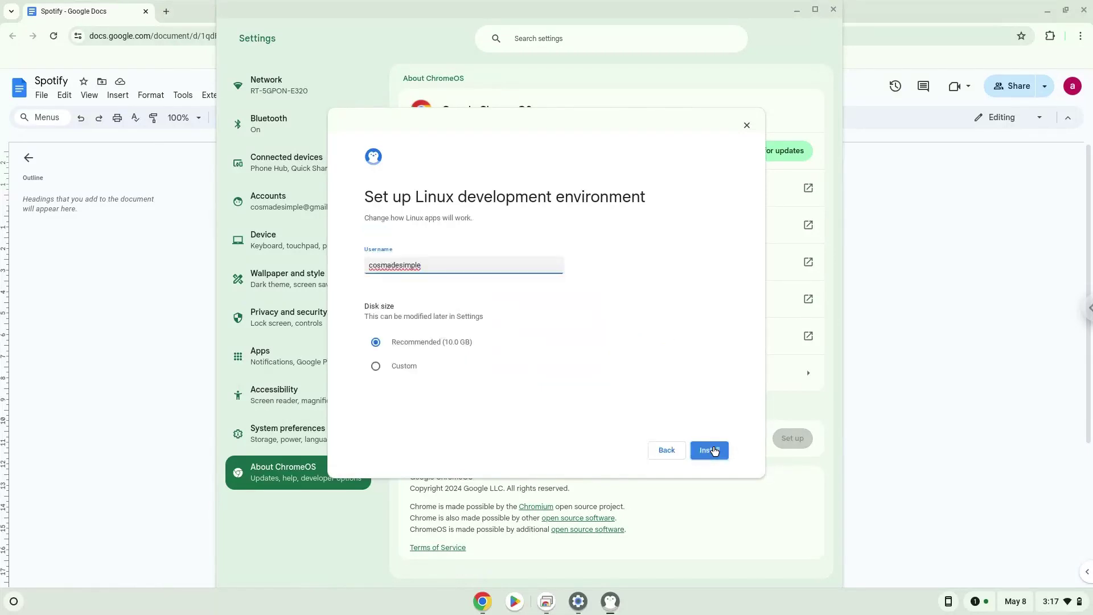
{"action": "left_click", "coordinate": [710, 449]}
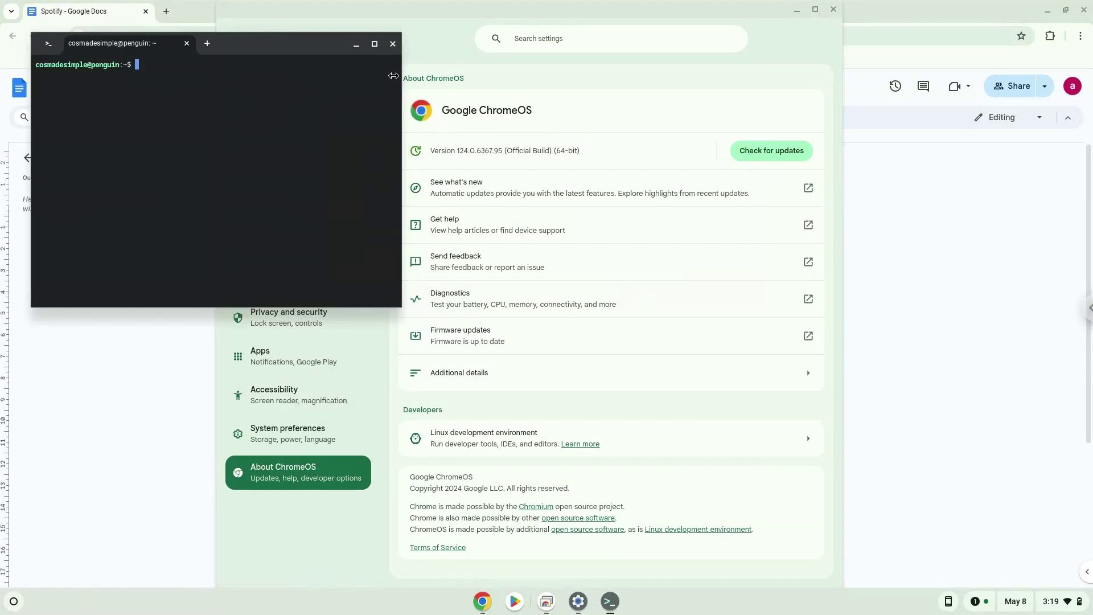
Close the Linux terminal and the Settings window.
{"action": "left_click", "coordinate": [392, 45]}
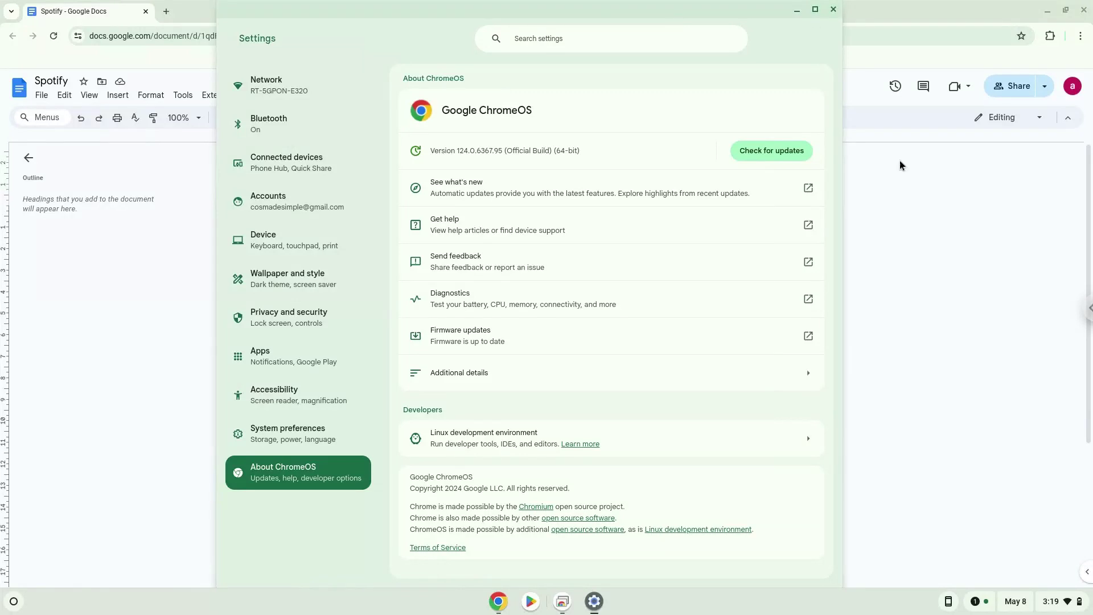
{"action": "left_click", "coordinate": [832, 9]}
{"action": "left_click", "coordinate": [833, 10]}
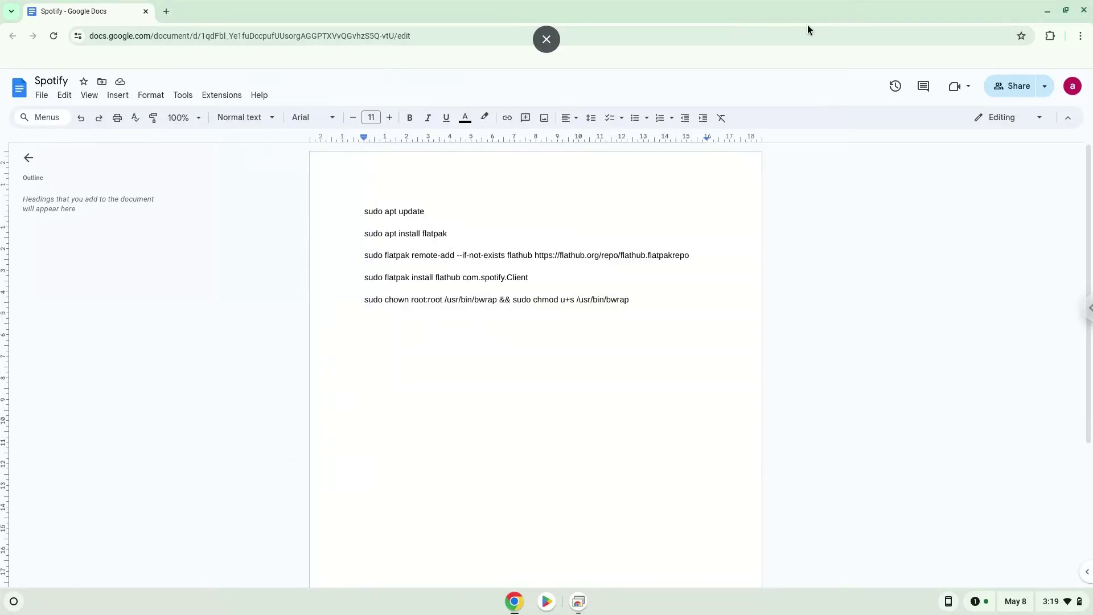
Copy the 'sudo apt update' line from the Spotify document and bring up the app launcher.
{"action": "triple_click", "coordinate": [395, 211]}
{"action": "right_click", "coordinate": [395, 210]}
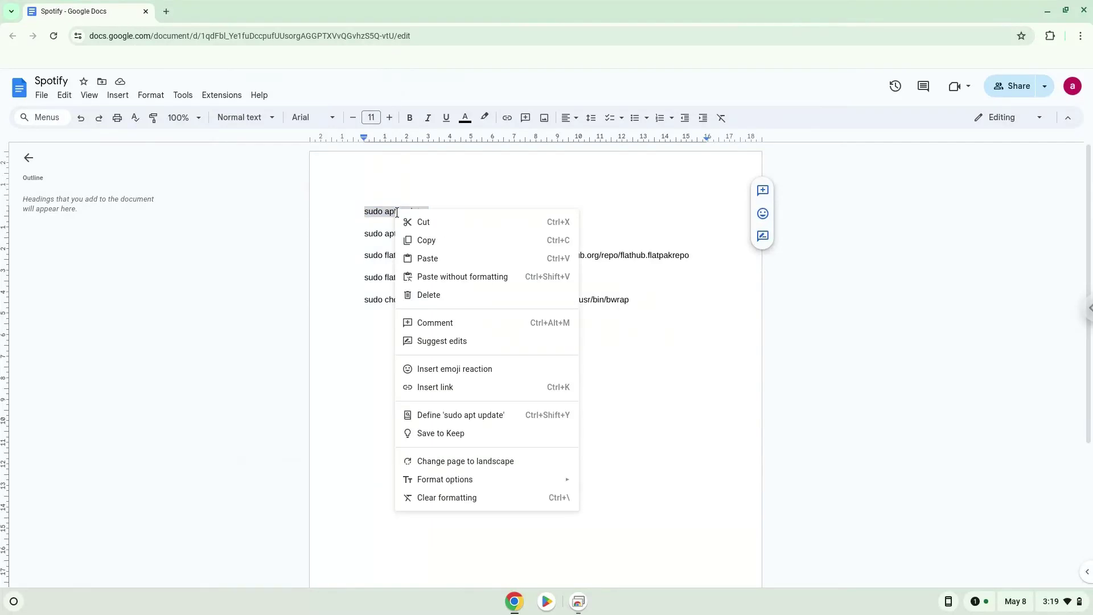
{"action": "left_click", "coordinate": [426, 241]}
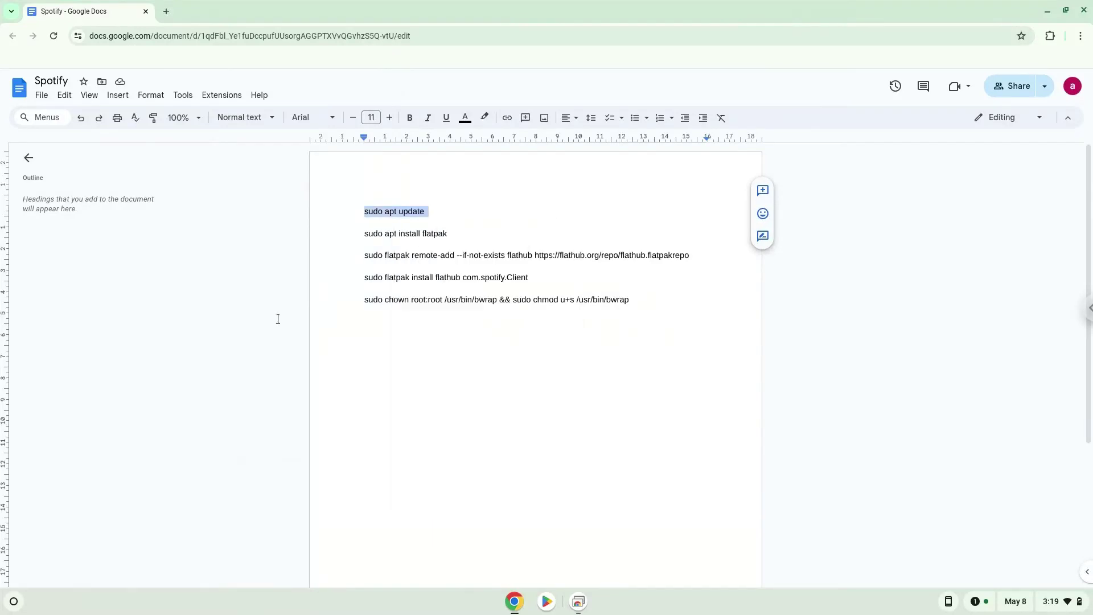
{"action": "left_click", "coordinate": [12, 600]}
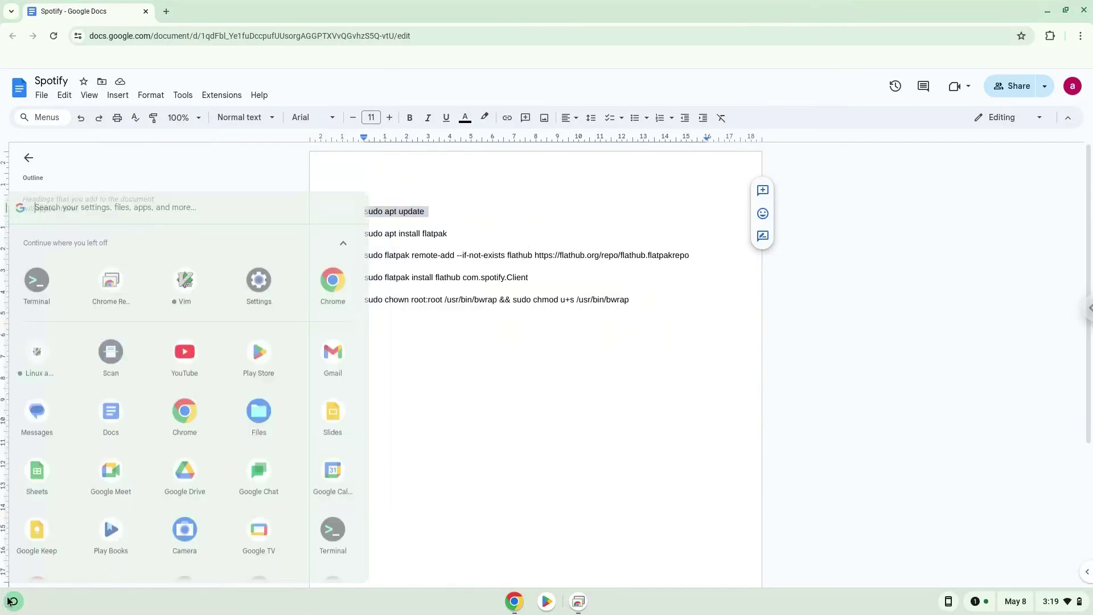
Open a maximized Terminal with a penguin shell and run sudo apt update.
{"action": "left_click", "coordinate": [36, 275]}
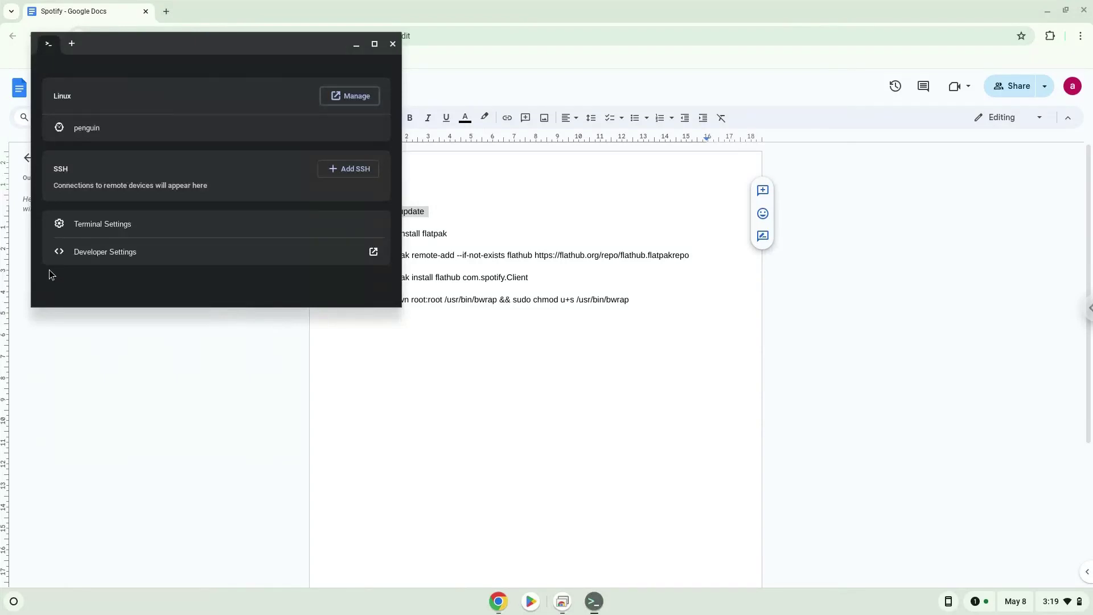
{"action": "double_click", "coordinate": [205, 41]}
{"action": "left_click", "coordinate": [321, 99]}
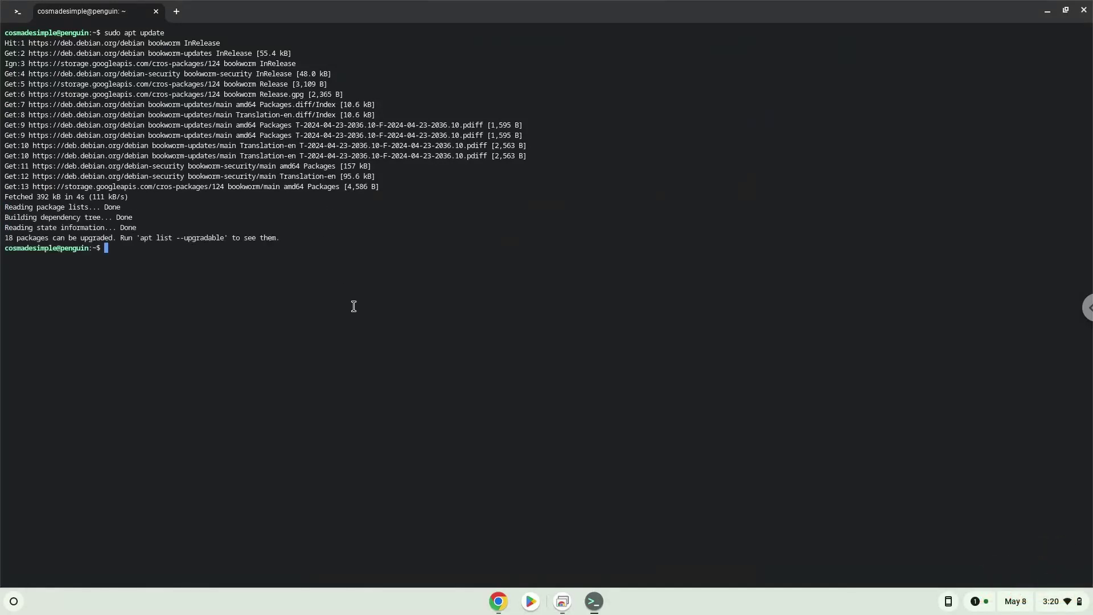
Copy 'sudo apt install flatpak' from the document, paste it into the terminal and confirm the install.
{"action": "left_click", "coordinate": [495, 607]}
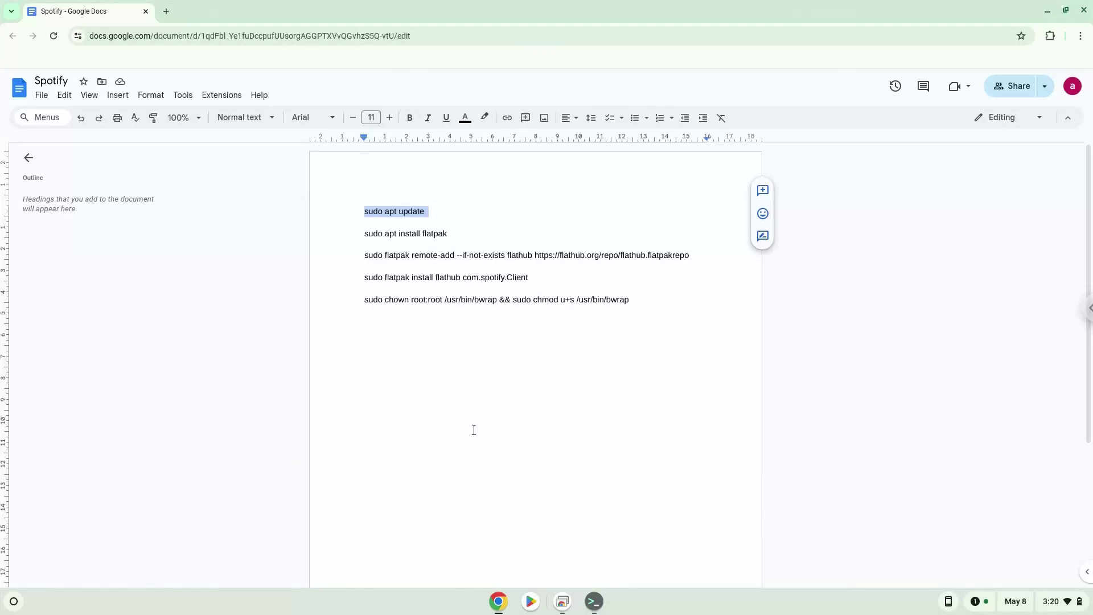
{"action": "triple_click", "coordinate": [405, 231]}
{"action": "right_click", "coordinate": [406, 231]}
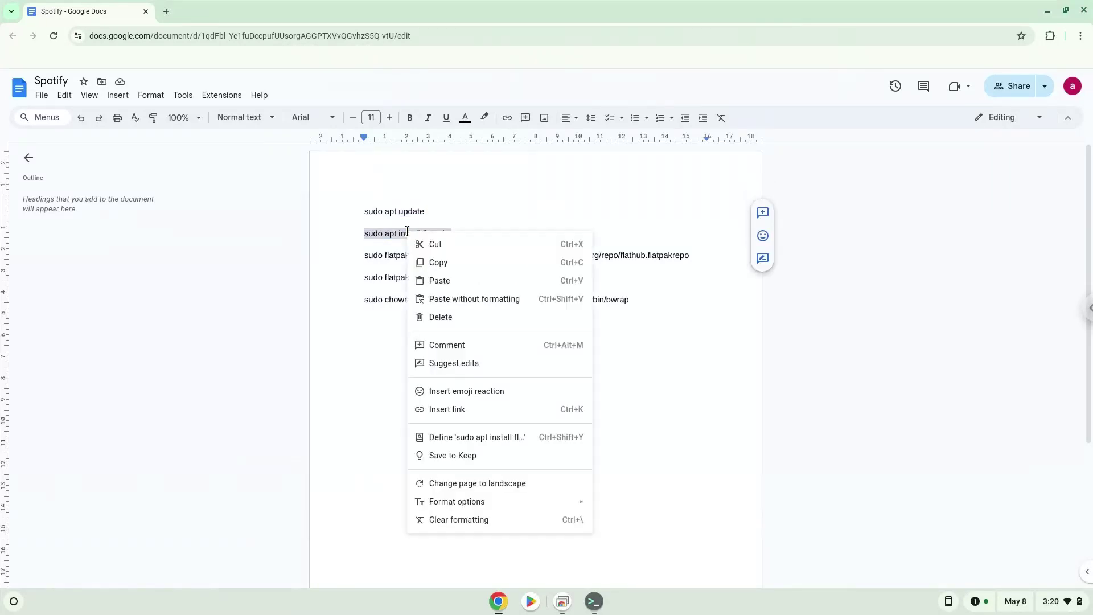
{"action": "left_click", "coordinate": [433, 262]}
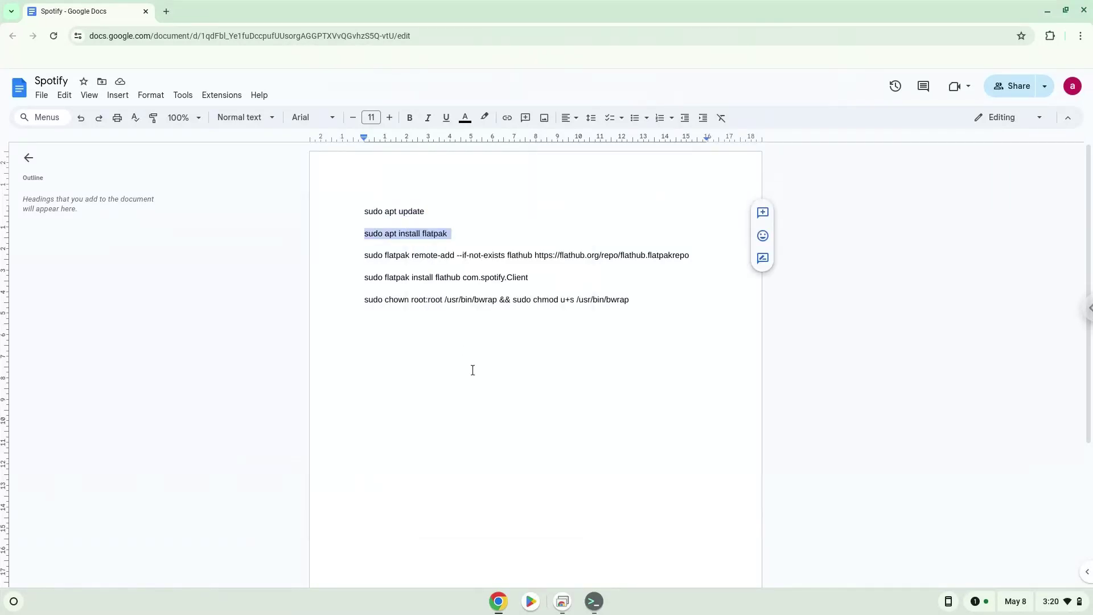
{"action": "left_click", "coordinate": [594, 601]}
{"action": "right_click", "coordinate": [556, 422]}
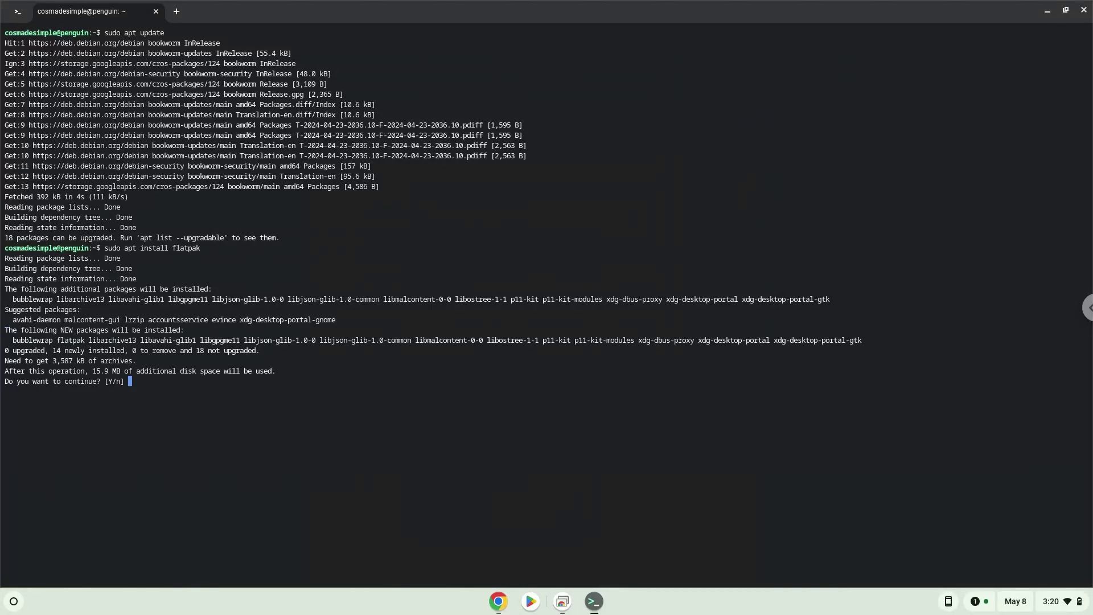
{"action": "key", "text": "Return"}
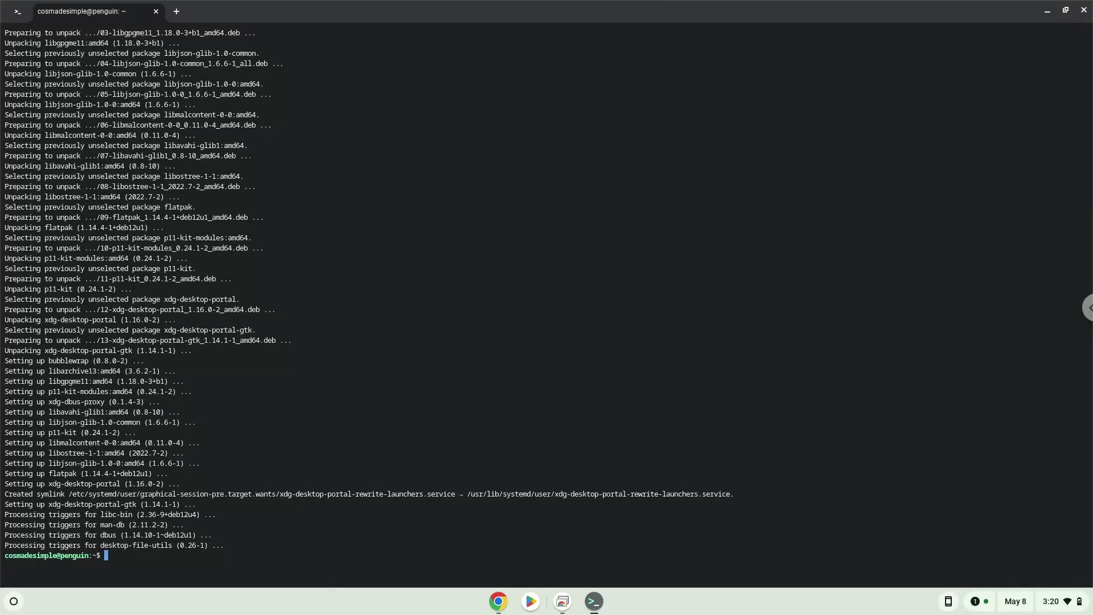
{"action": "left_click", "coordinate": [498, 601]}
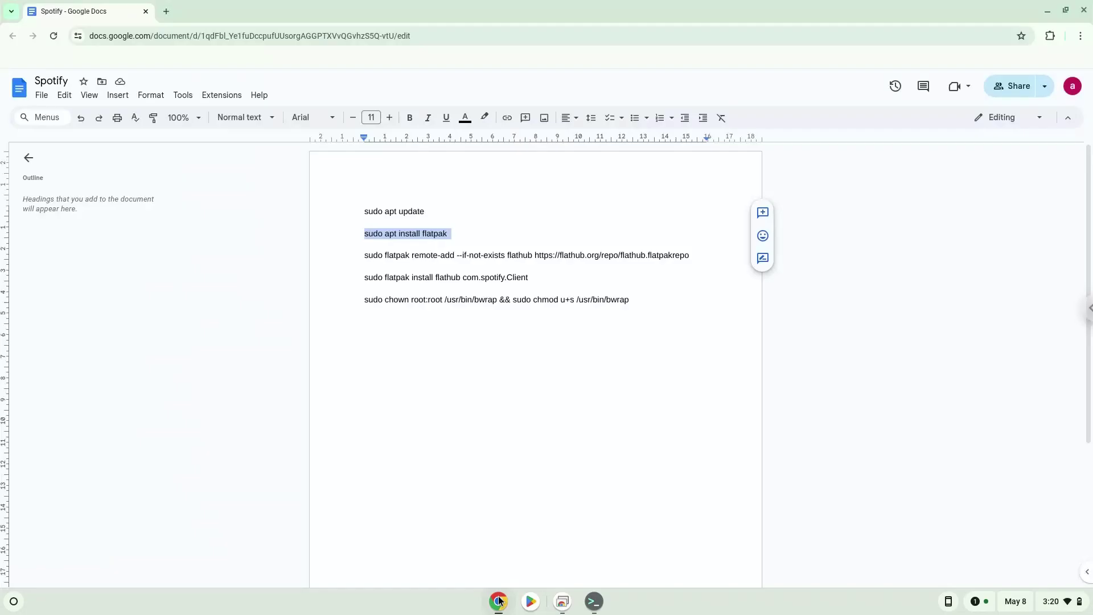
{"action": "triple_click", "coordinate": [486, 253]}
{"action": "right_click", "coordinate": [486, 254]}
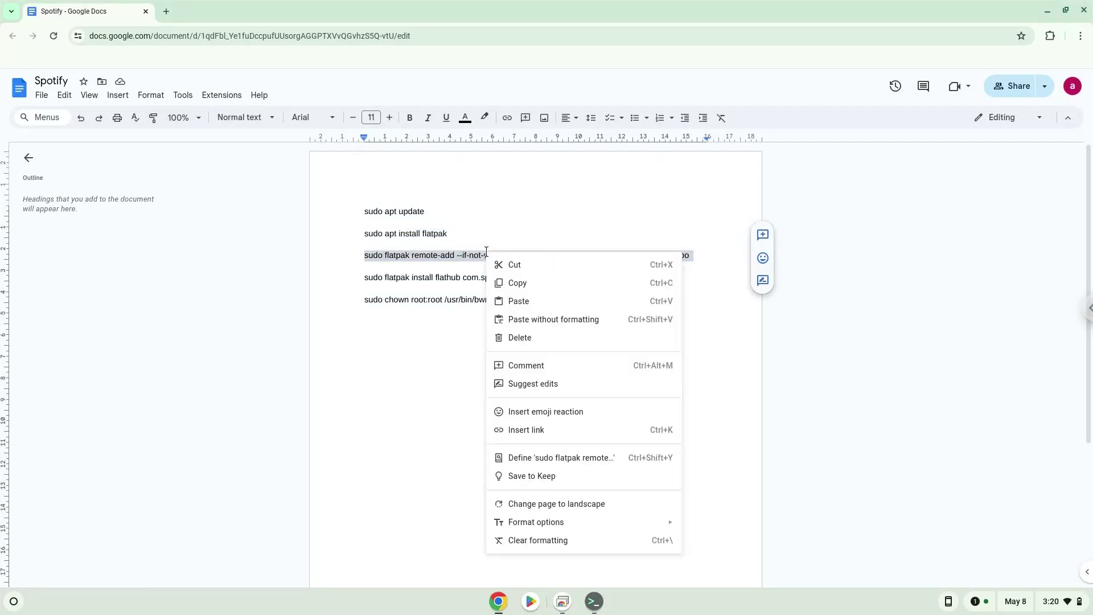
{"action": "left_click", "coordinate": [522, 283]}
{"action": "left_click", "coordinate": [593, 601]}
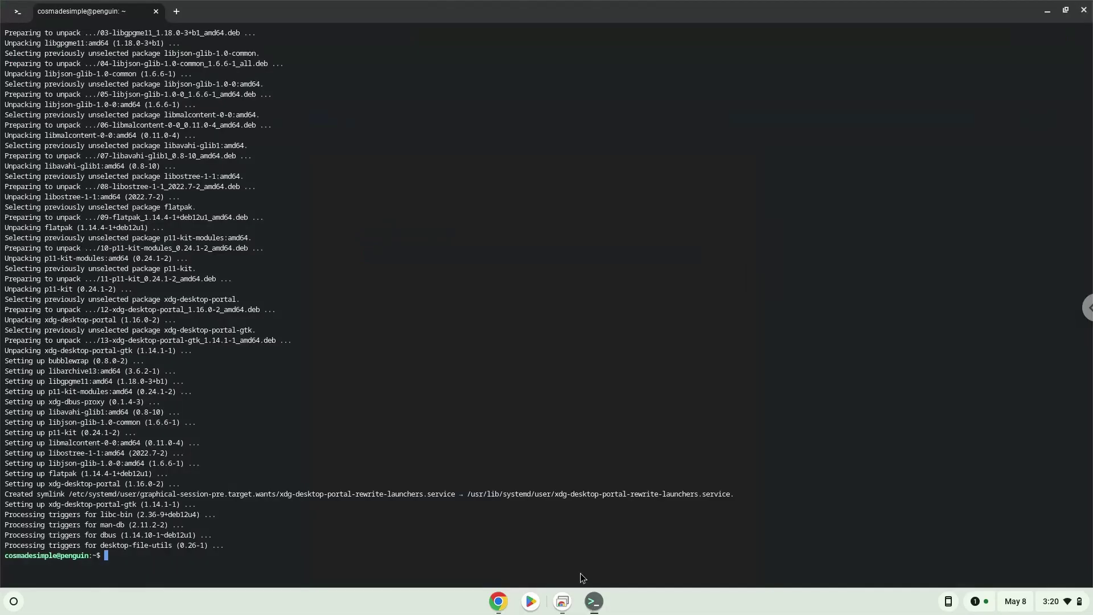
{"action": "key", "text": "ctrl+shift+v"}
{"action": "key", "text": "Return"}
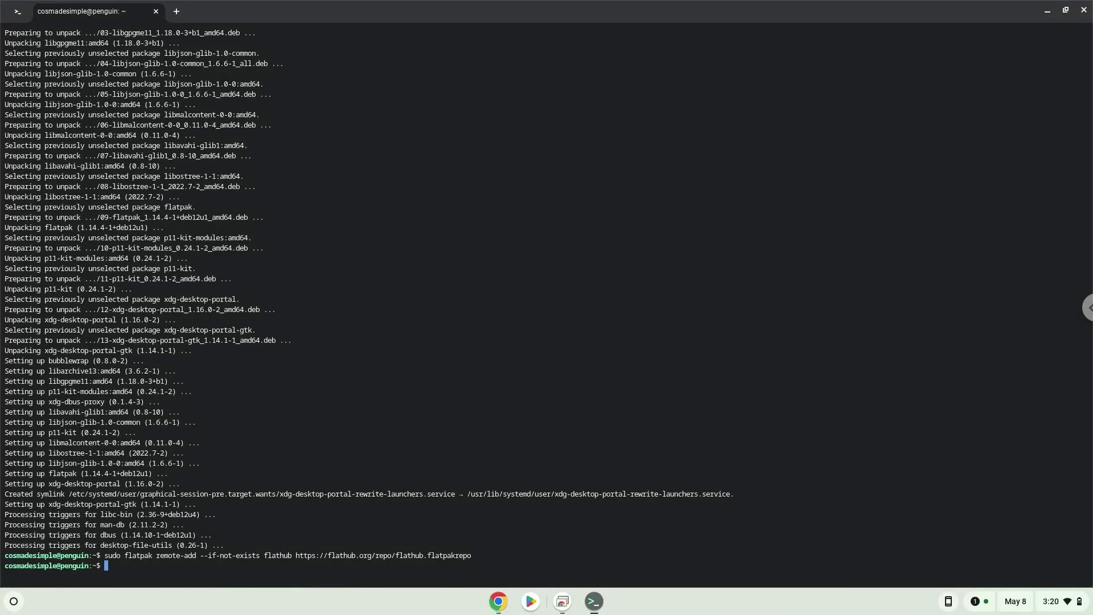
Copy 'sudo flatpak install flathub com.spotify.Client', run it in the terminal and accept the runtimes.
{"action": "left_click", "coordinate": [498, 601]}
{"action": "triple_click", "coordinate": [448, 277]}
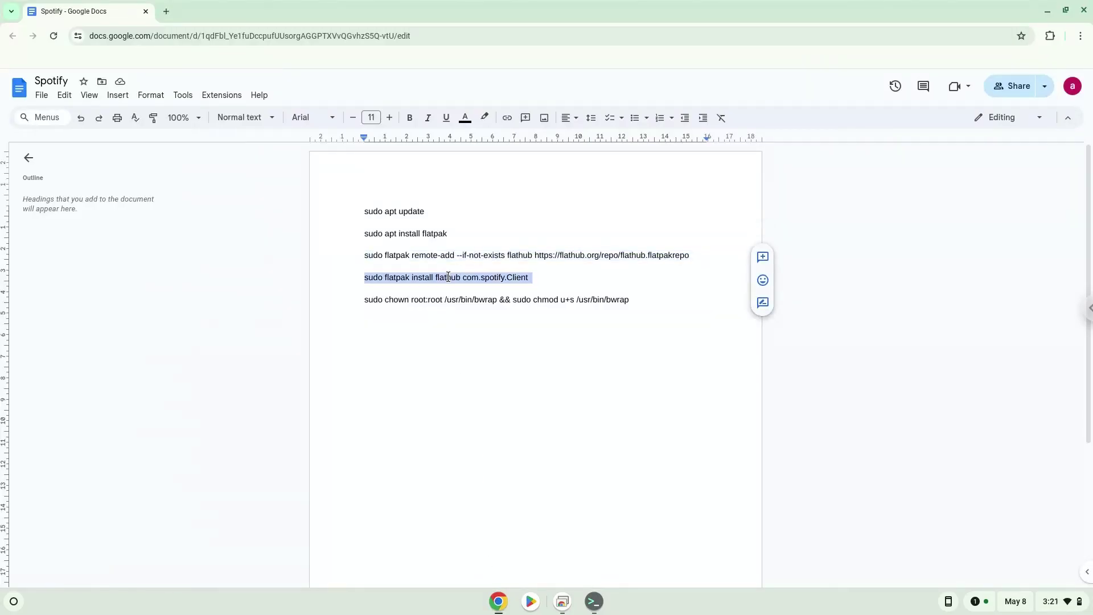
{"action": "right_click", "coordinate": [448, 276]}
{"action": "left_click", "coordinate": [475, 307]}
{"action": "left_click", "coordinate": [594, 601]}
{"action": "right_click", "coordinate": [548, 441]}
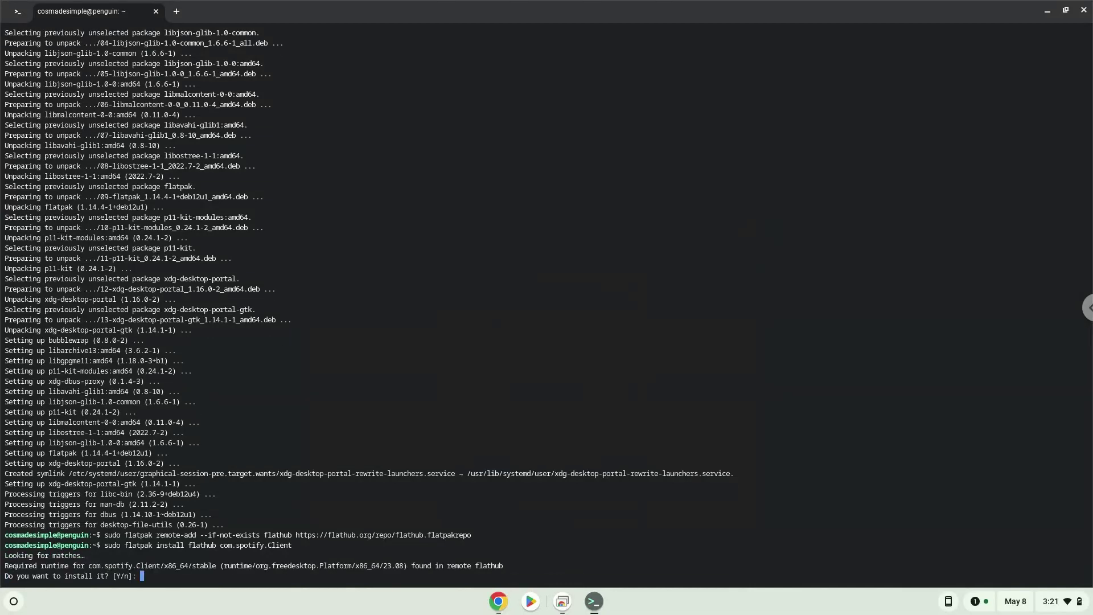
{"action": "key", "text": "Return"}
{"action": "key", "text": "Return"}
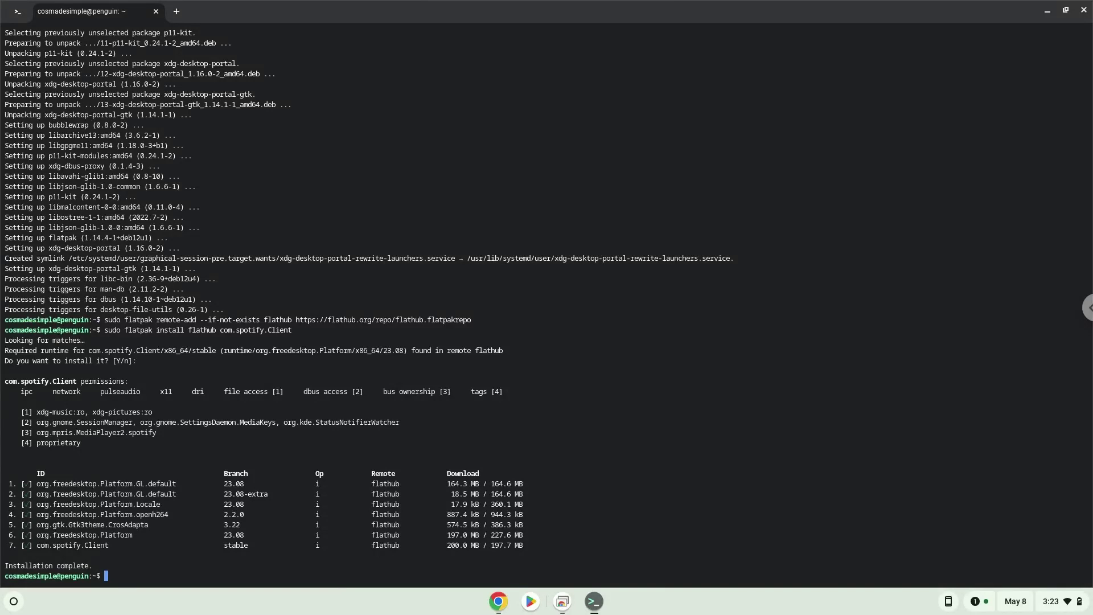
Copy and run 'sudo chown root:root /usr/bin/bwrap && sudo chmod u+s /usr/bin/bwrap' in the terminal.
{"action": "left_click", "coordinate": [499, 605]}
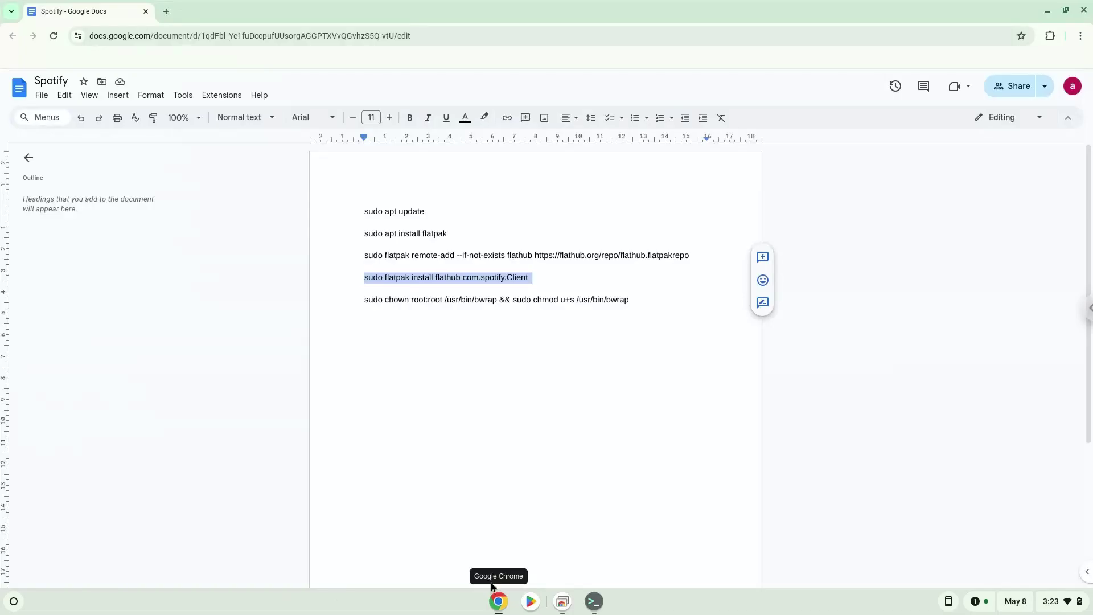
{"action": "triple_click", "coordinate": [466, 299]}
{"action": "right_click", "coordinate": [469, 297]}
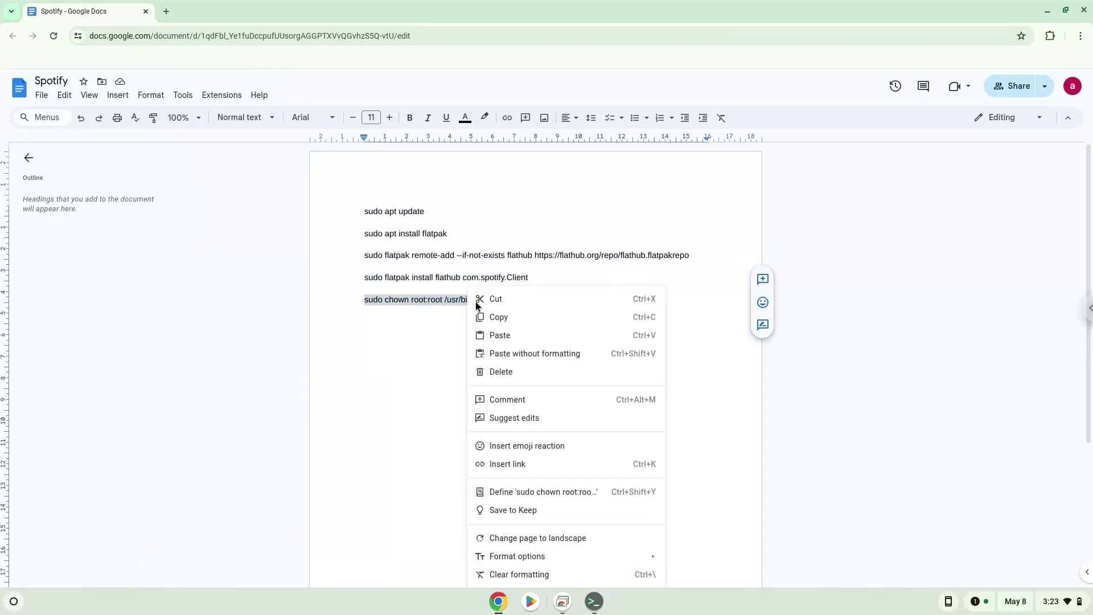
{"action": "left_click", "coordinate": [495, 319]}
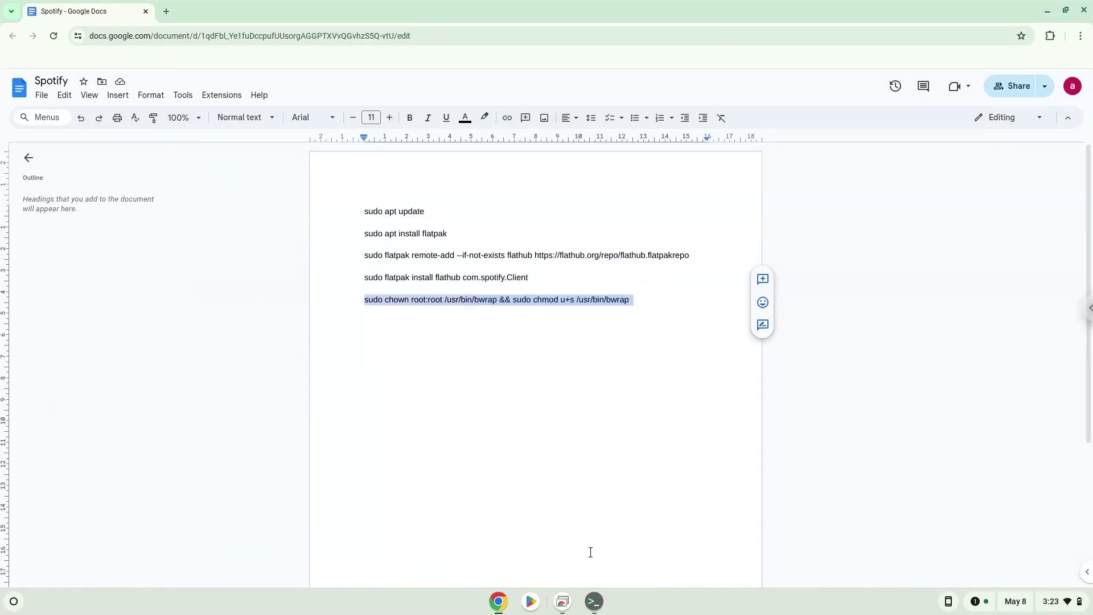
{"action": "left_click", "coordinate": [593, 601]}
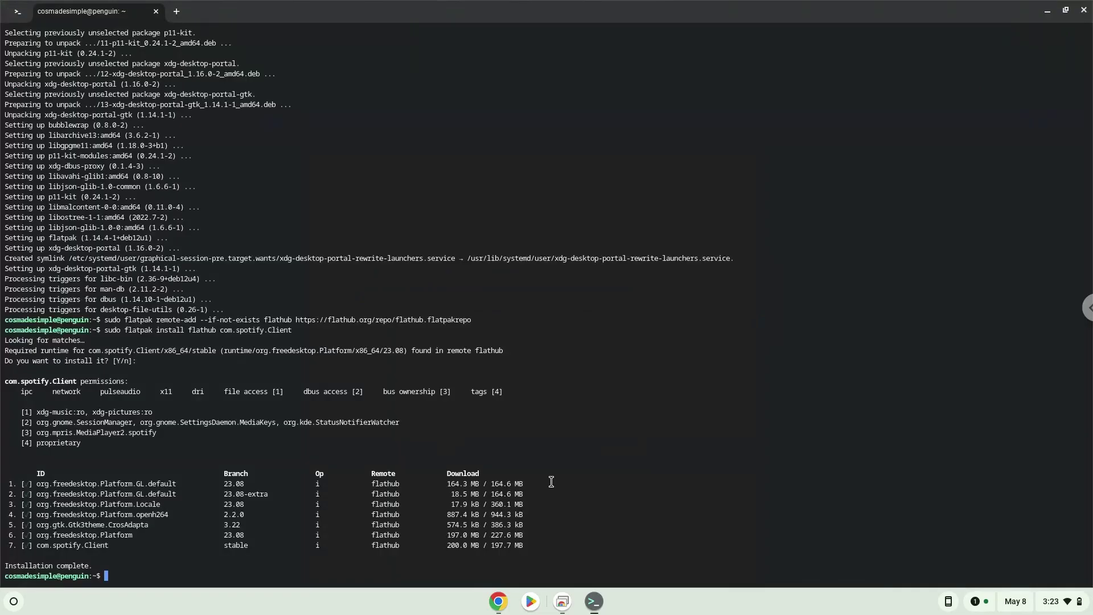
{"action": "key", "text": "ctrl+shift+v"}
{"action": "key", "text": "Return"}
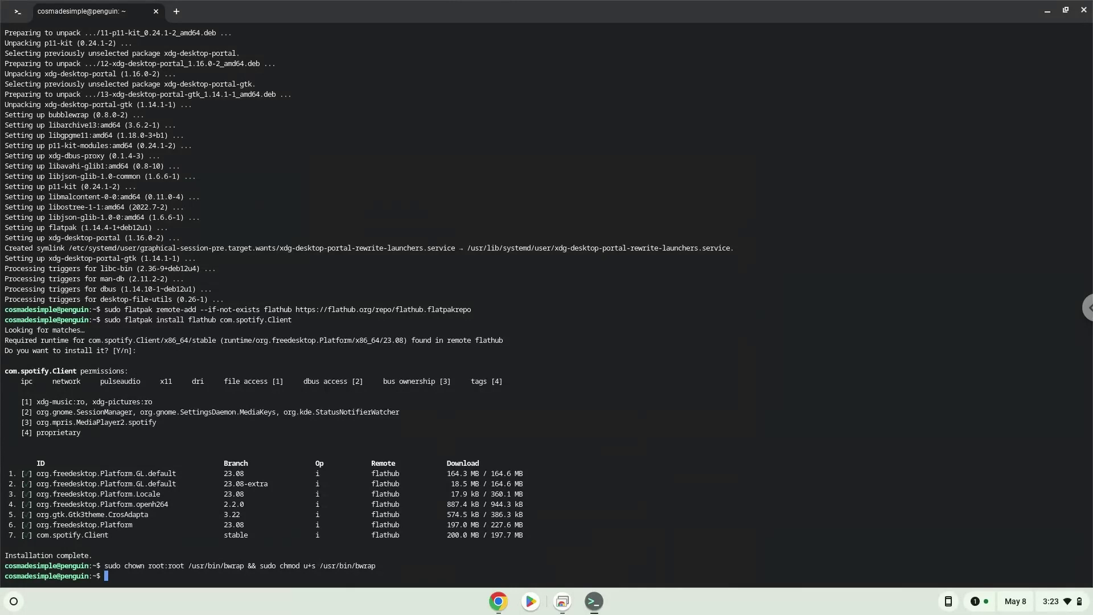
Close the terminal, minimise the Docs window and launch Spotify from the app launcher.
{"action": "left_click", "coordinate": [1081, 12]}
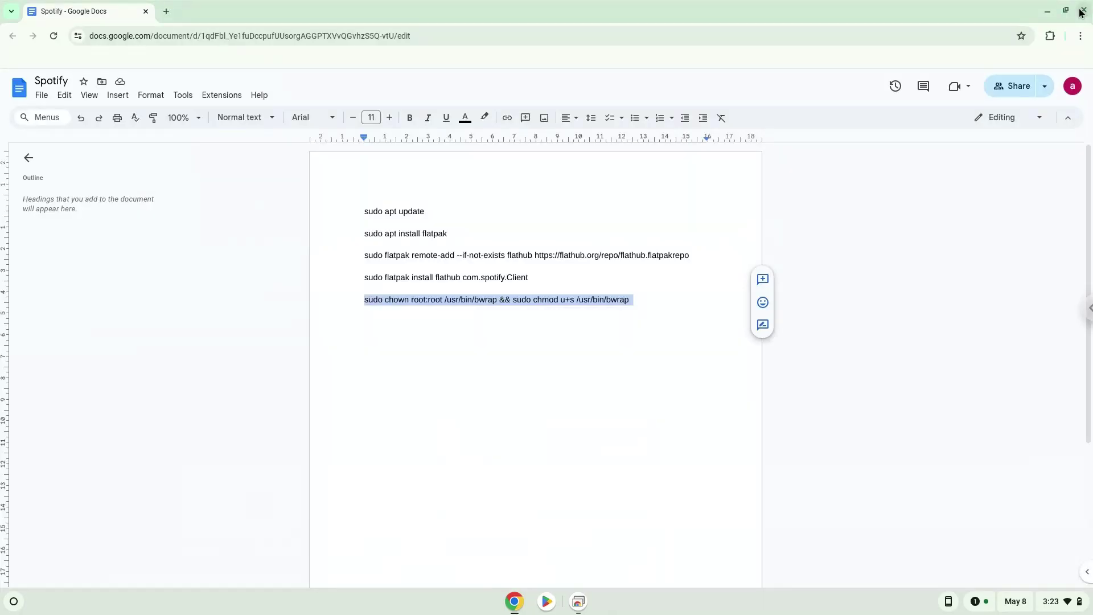
{"action": "left_click", "coordinate": [1046, 13]}
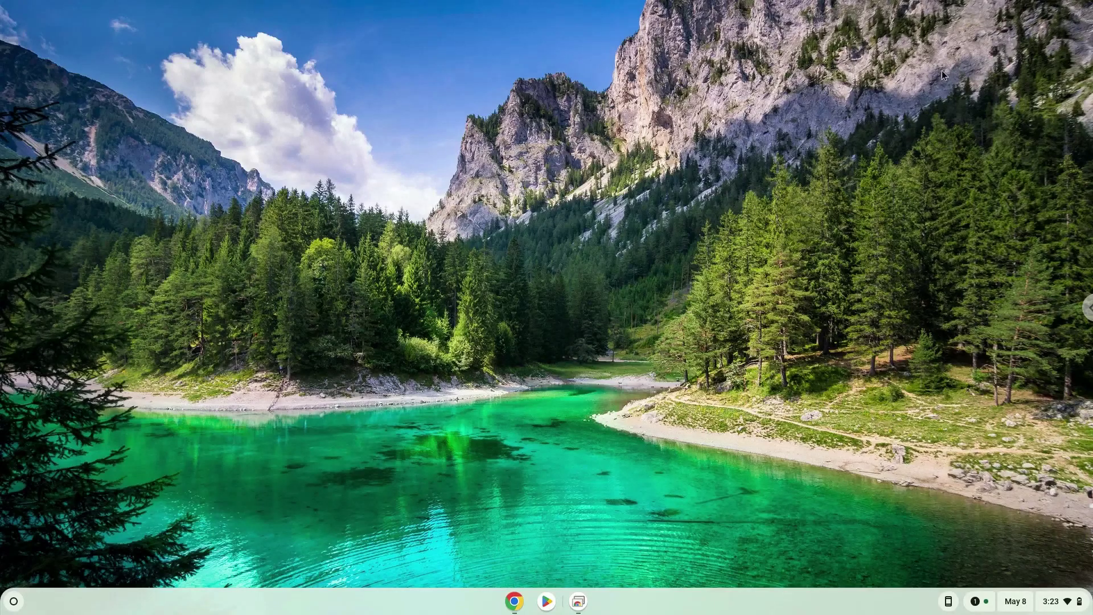
{"action": "left_click", "coordinate": [13, 601]}
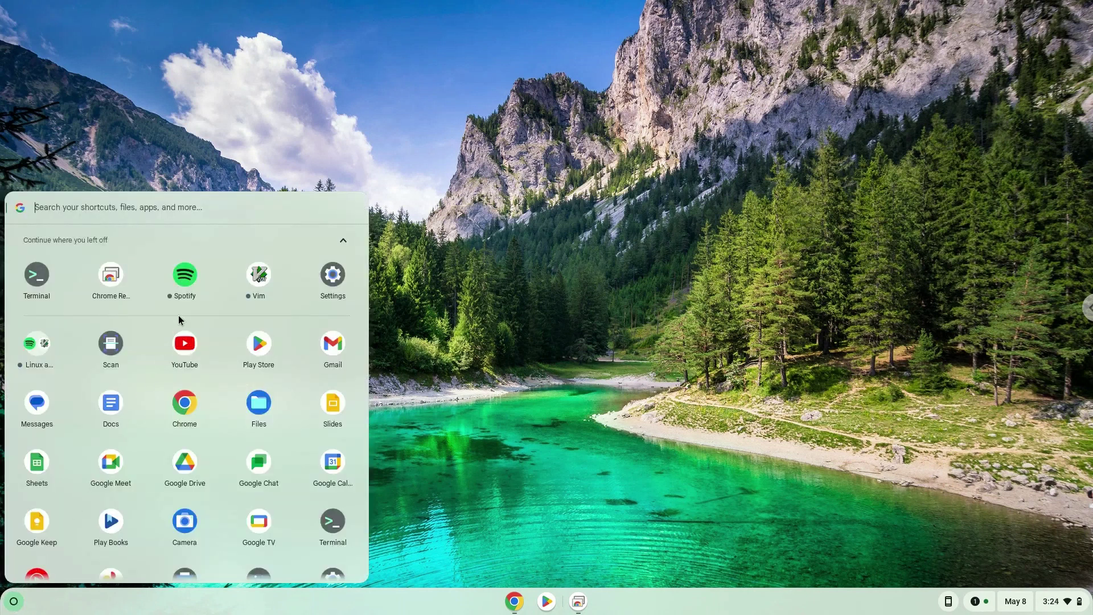
{"action": "left_click", "coordinate": [189, 282]}
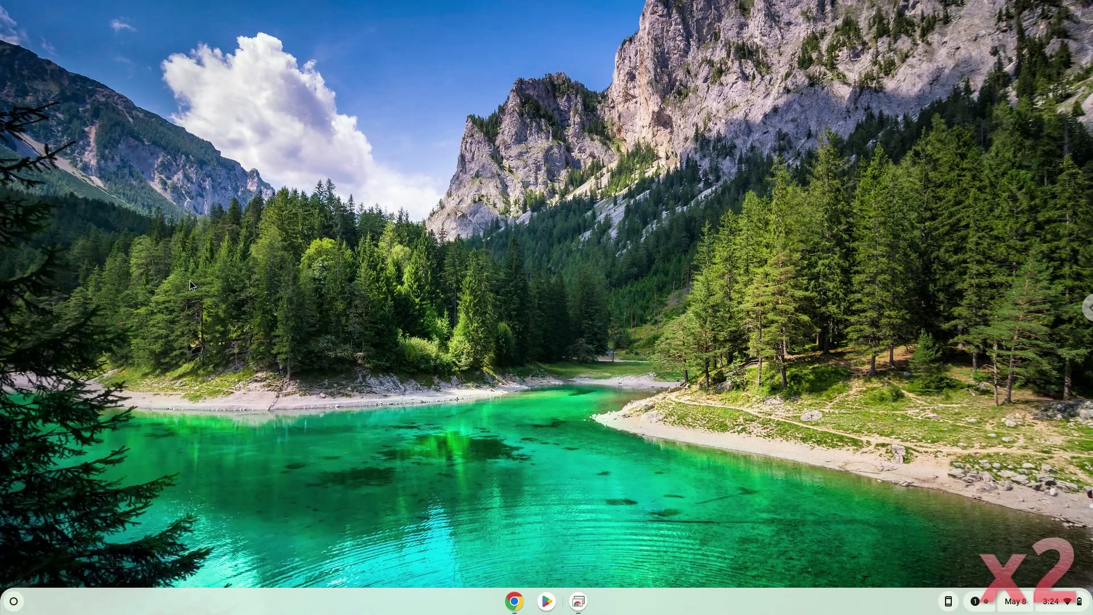